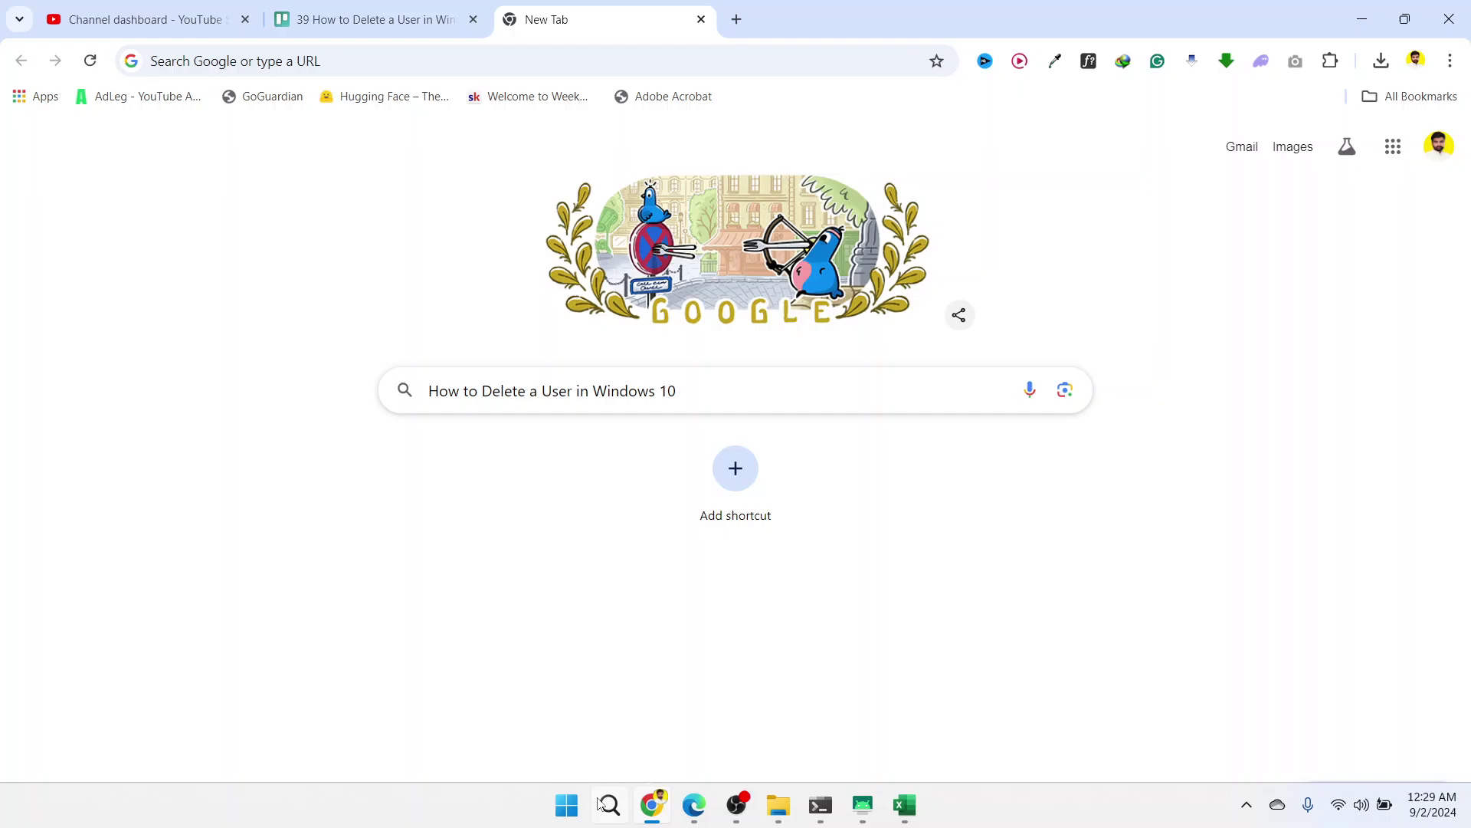
Search for 'settings' from the taskbar and launch the Settings app.
click(609, 804)
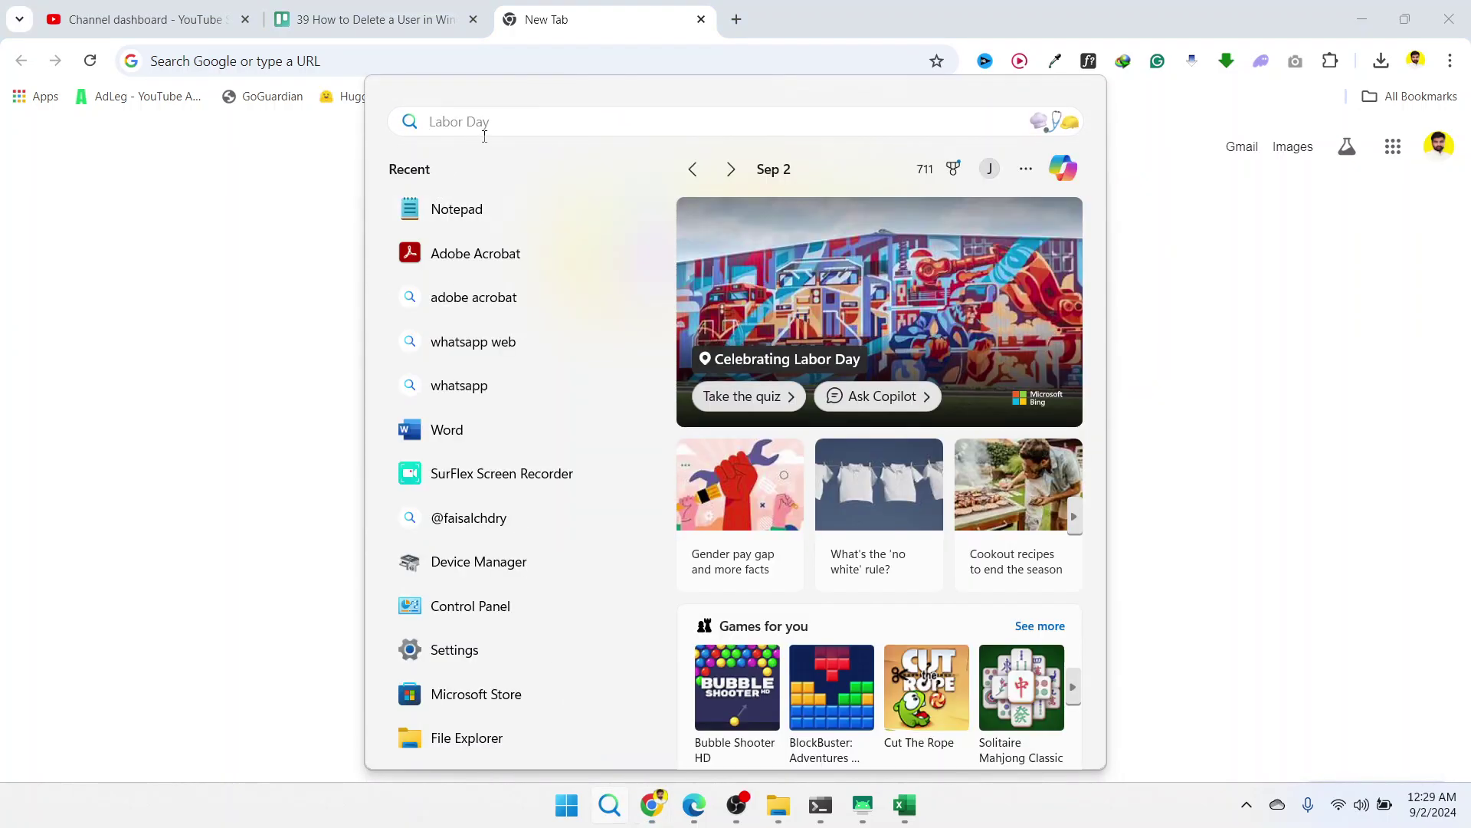
text(settings)
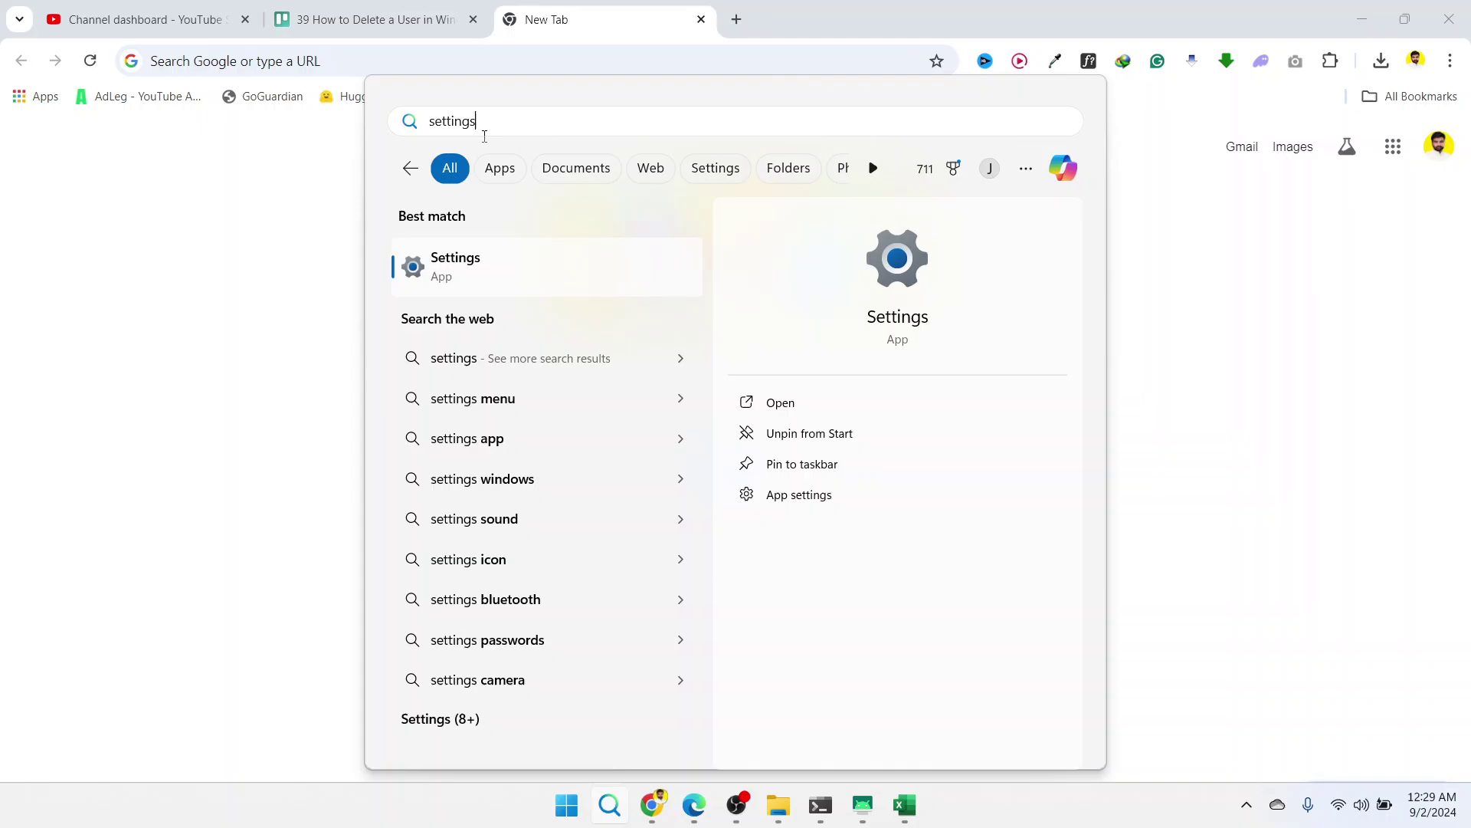
click(780, 403)
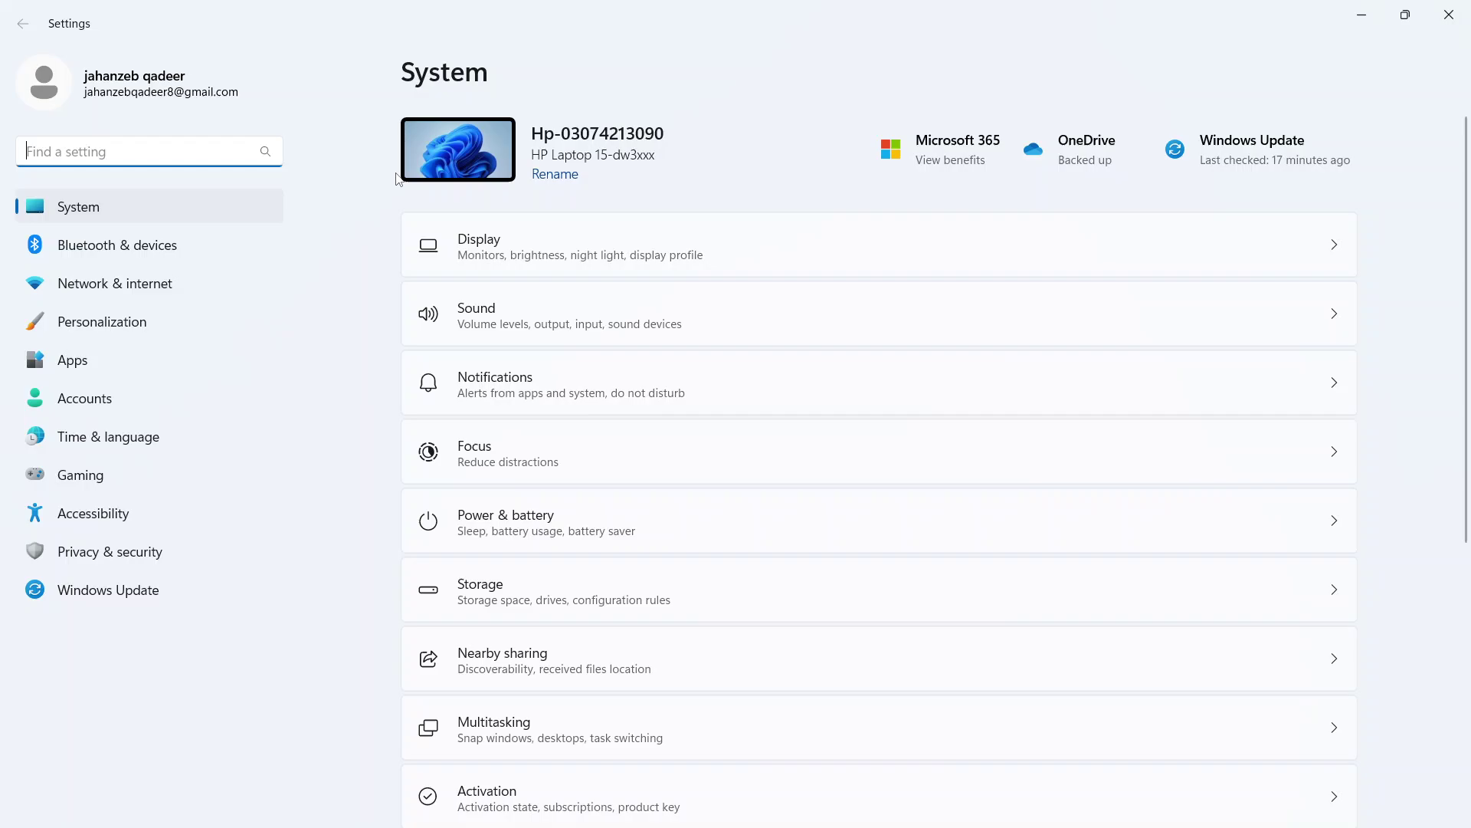
Go to the Accounts section in the Settings sidebar.
click(135, 403)
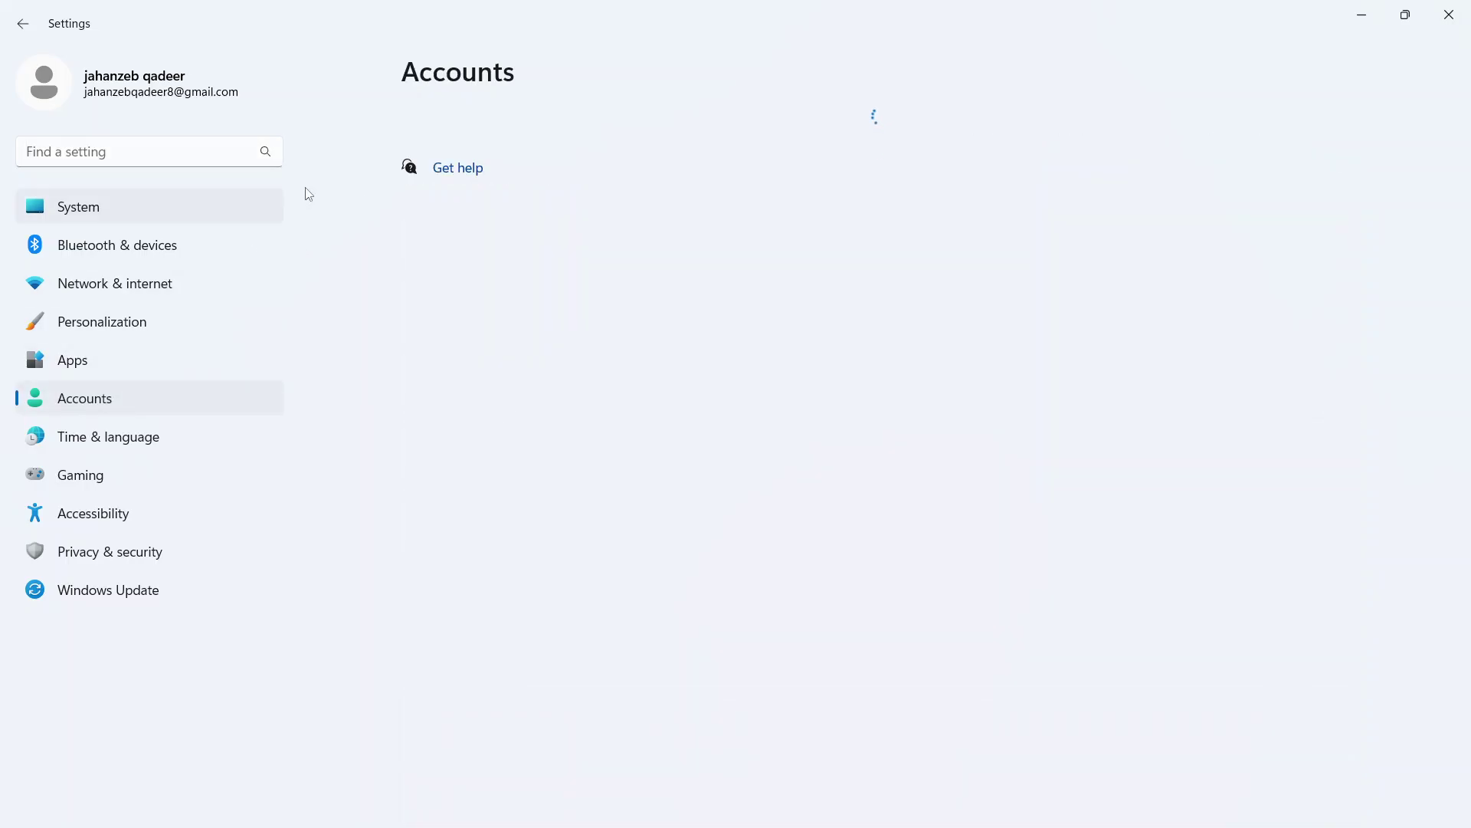
scroll(619, 277, down, 4)
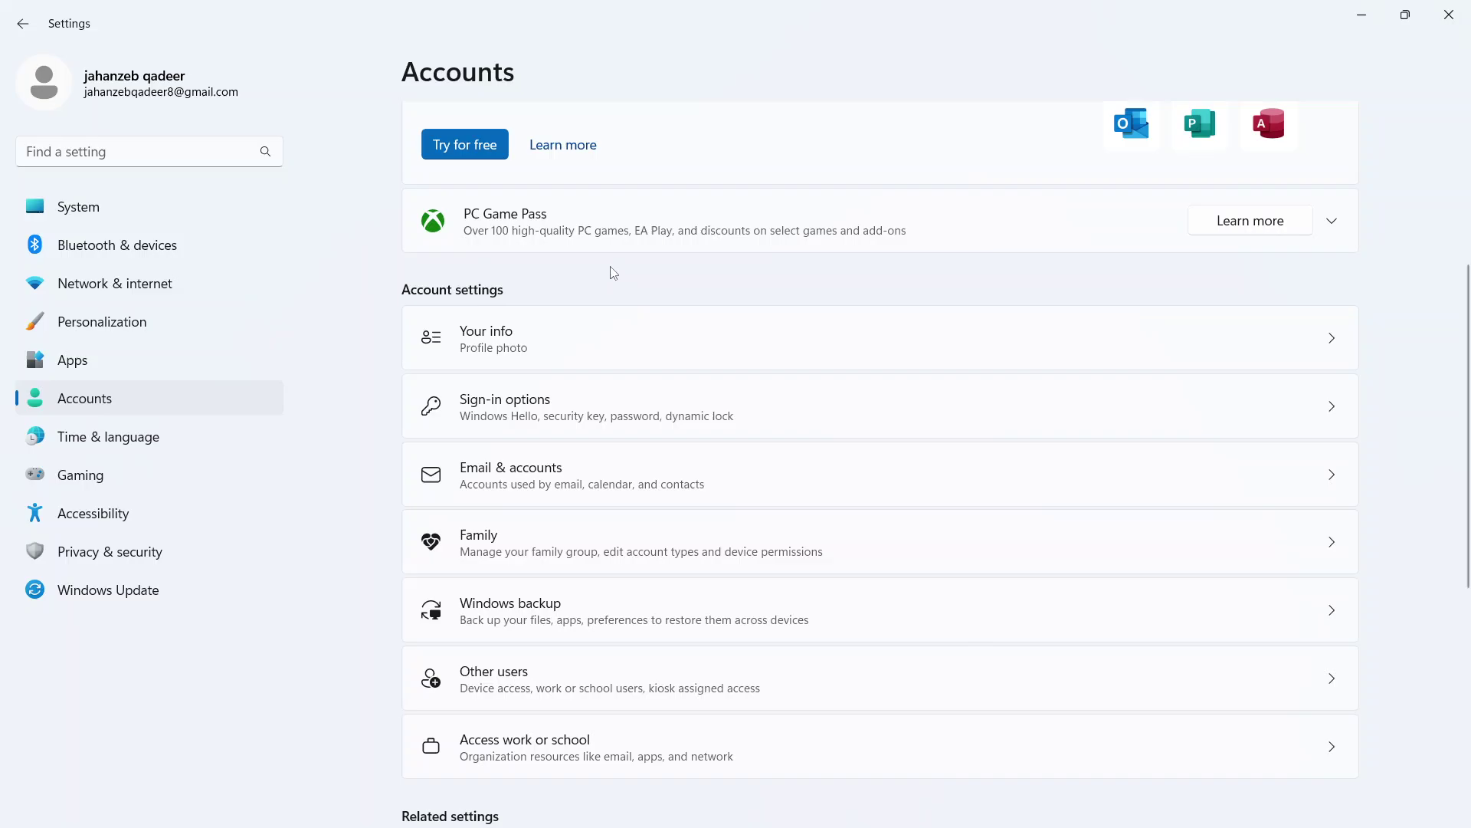
scroll(609, 276, down, 2)
scroll(575, 458, down, 3)
scroll(575, 457, down, 3)
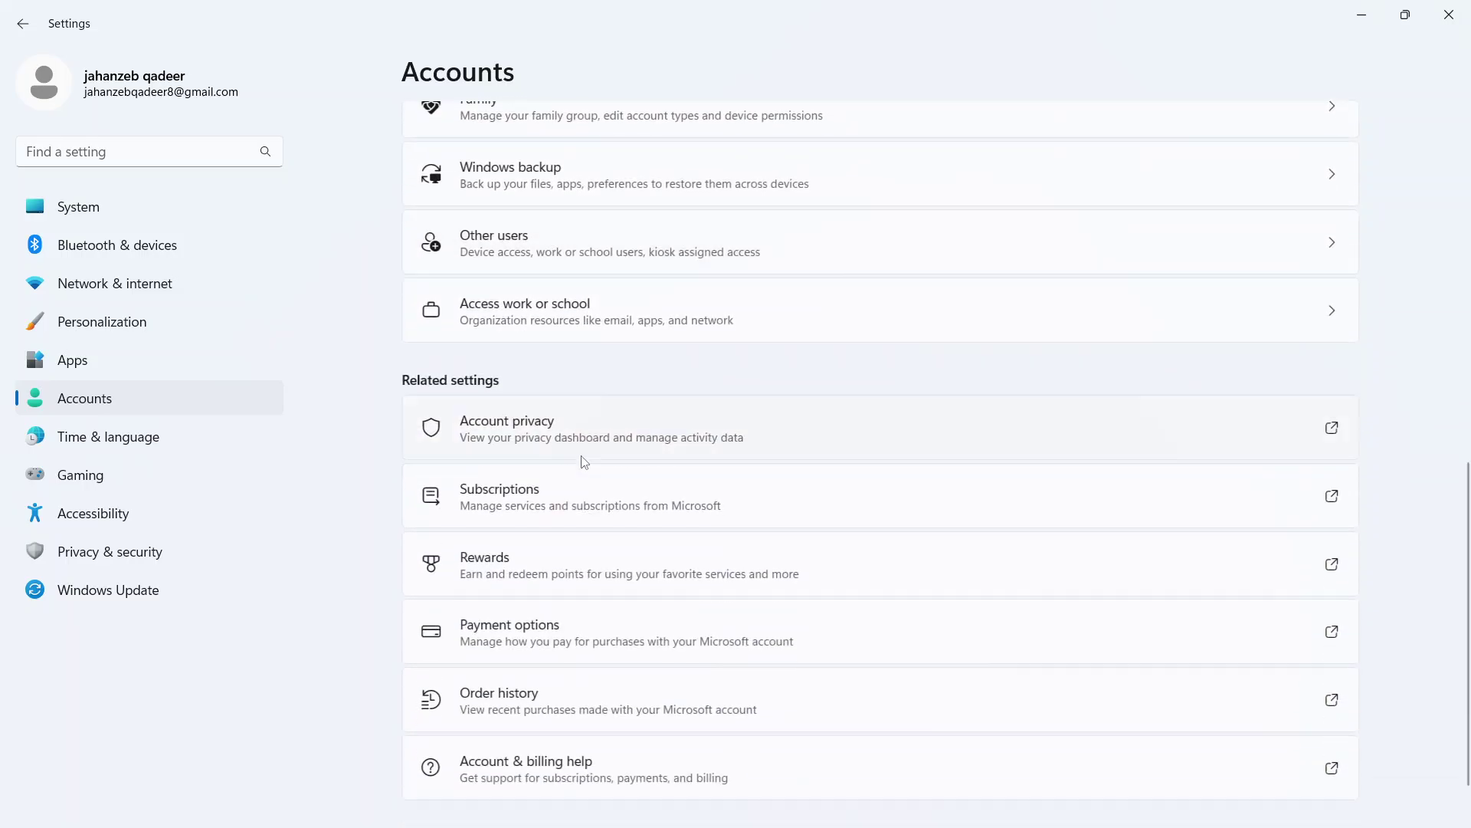
scroll(580, 459, down, 1)
scroll(620, 472, up, 3)
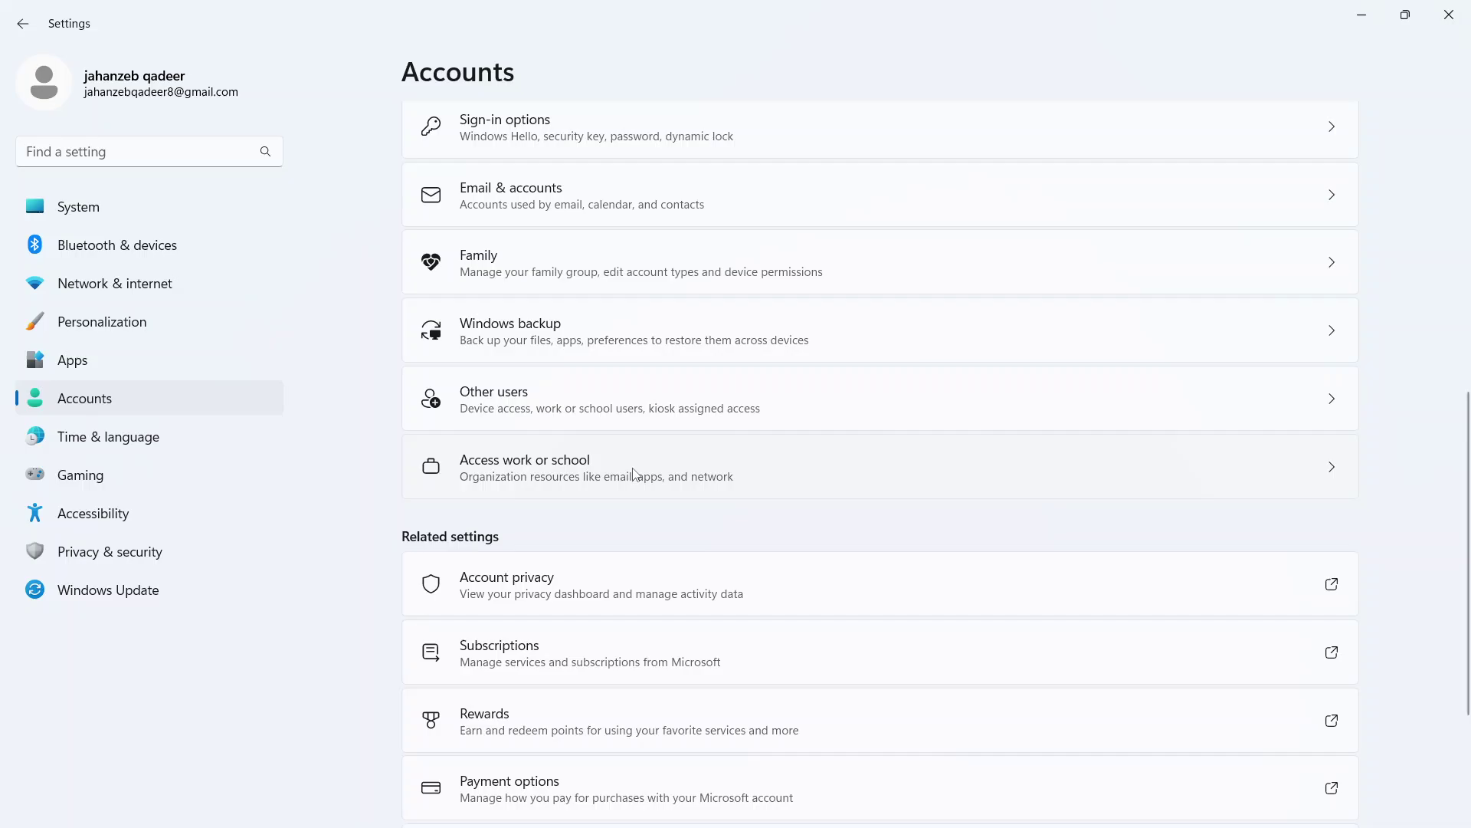
scroll(633, 469, up, 3)
Open the Family page from the Account settings list.
click(513, 591)
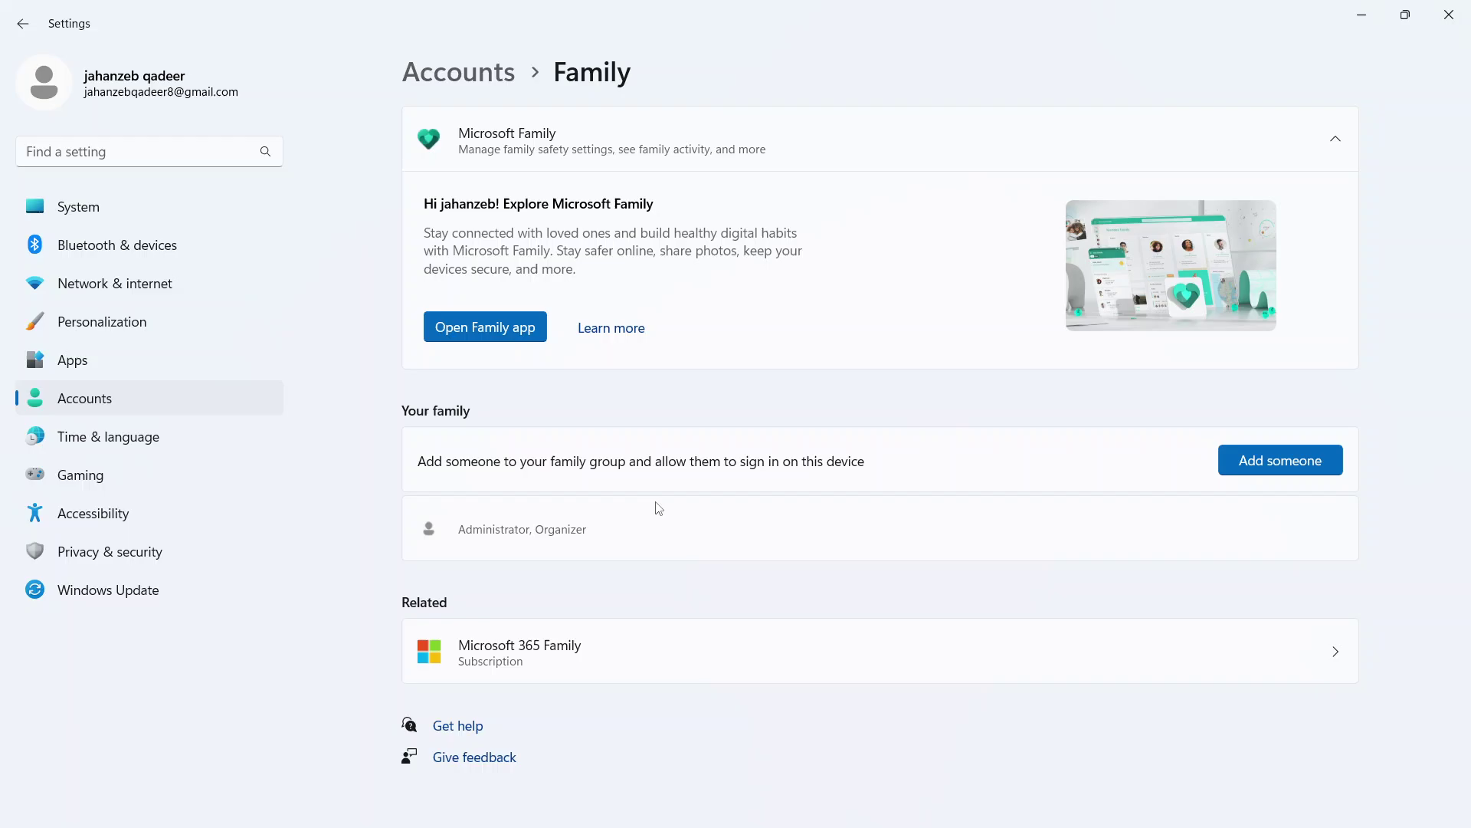
Switch to the Chrome tab holding the 'How to Delete a User in Windows 10' search.
click(631, 807)
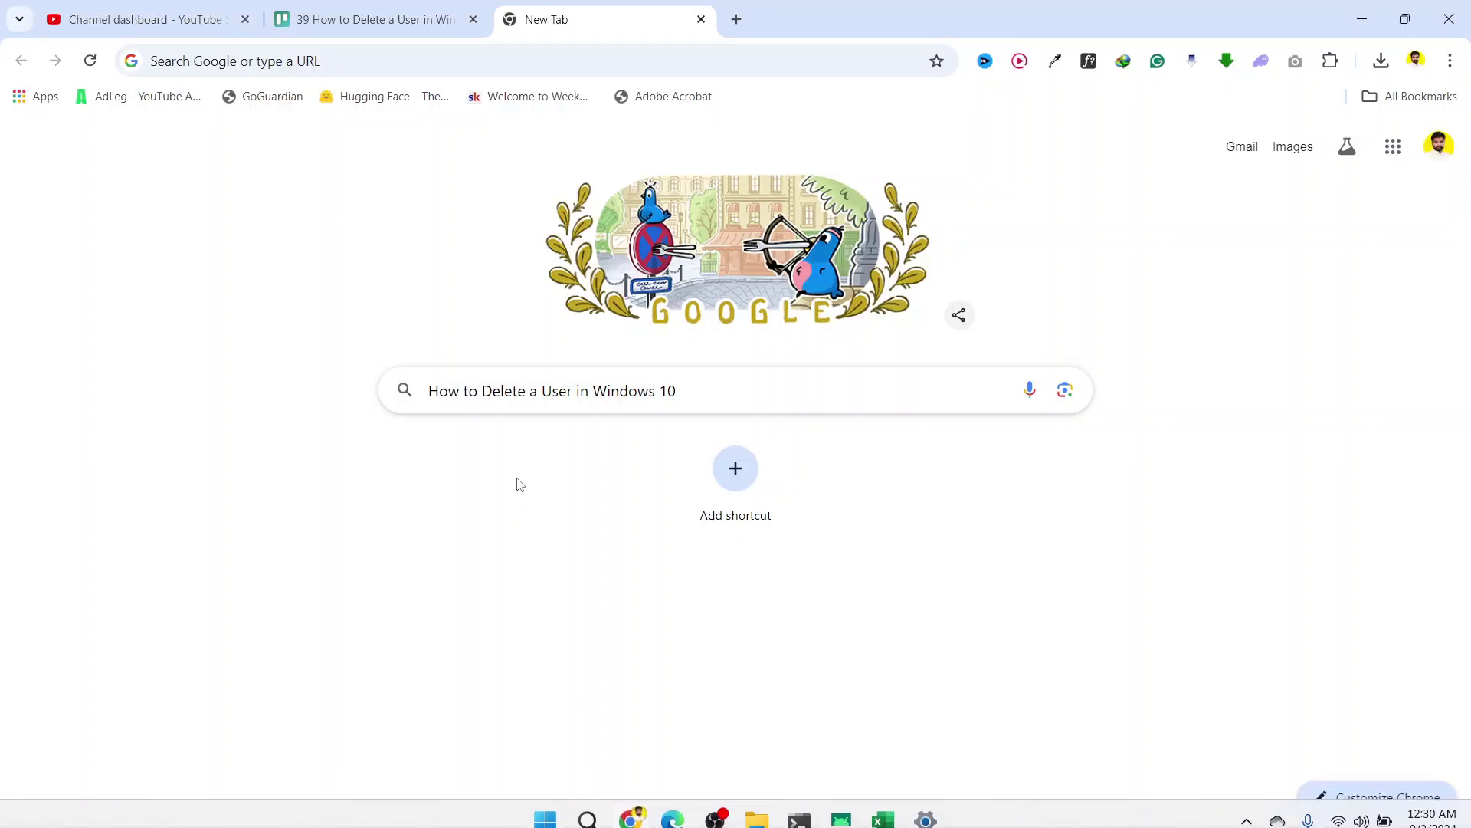